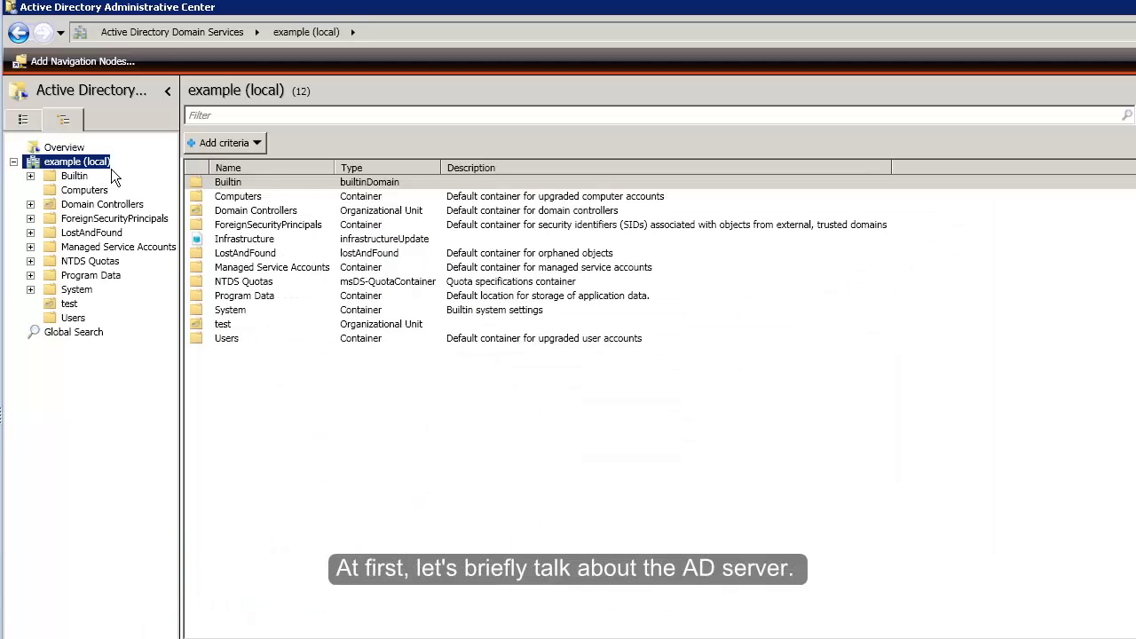
Show the example domain's DN, then list the two users in the test OU
{"action": "mouse_move", "coordinate": [111, 169]}
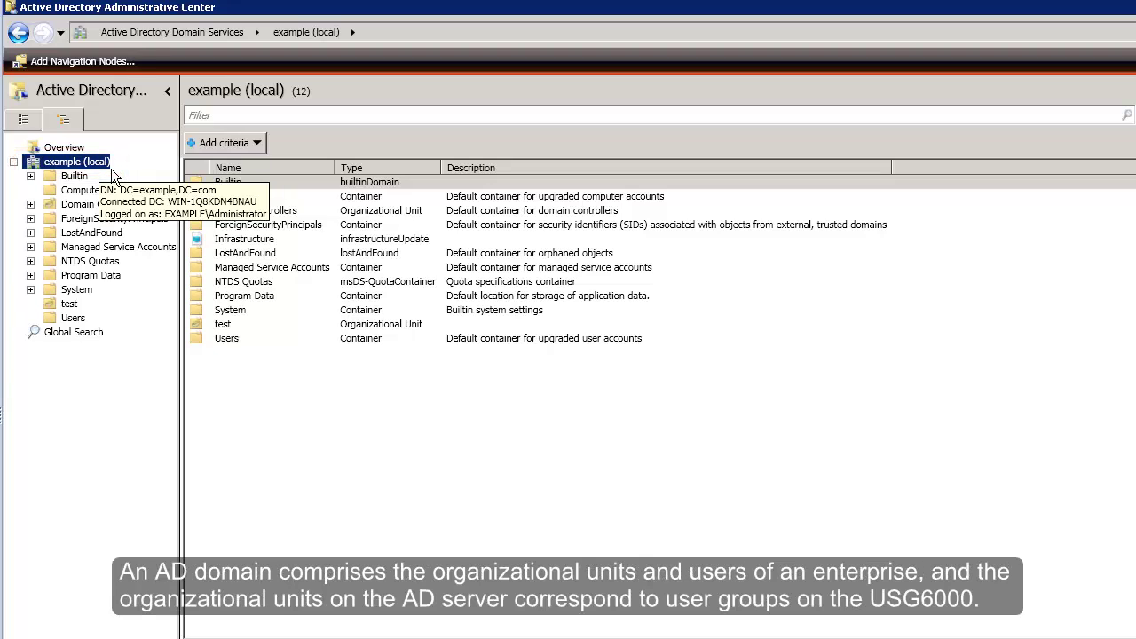
{"action": "left_click", "coordinate": [79, 310]}
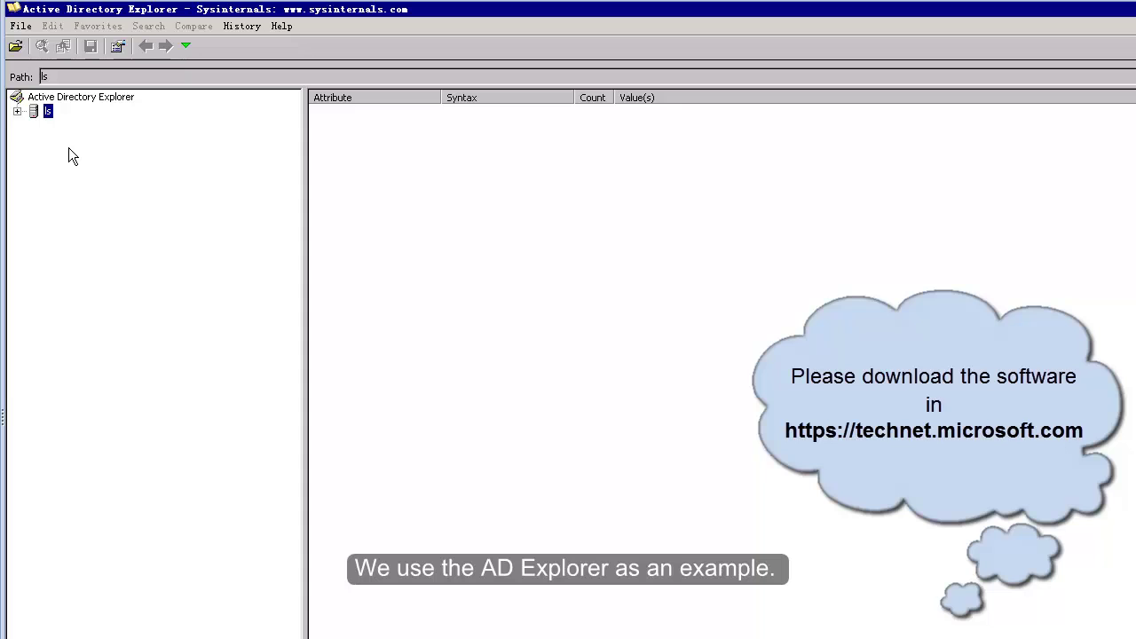
Connect Active Directory Explorer to 4.1.83.157 as Administrator with the account password
{"action": "left_click", "coordinate": [15, 46]}
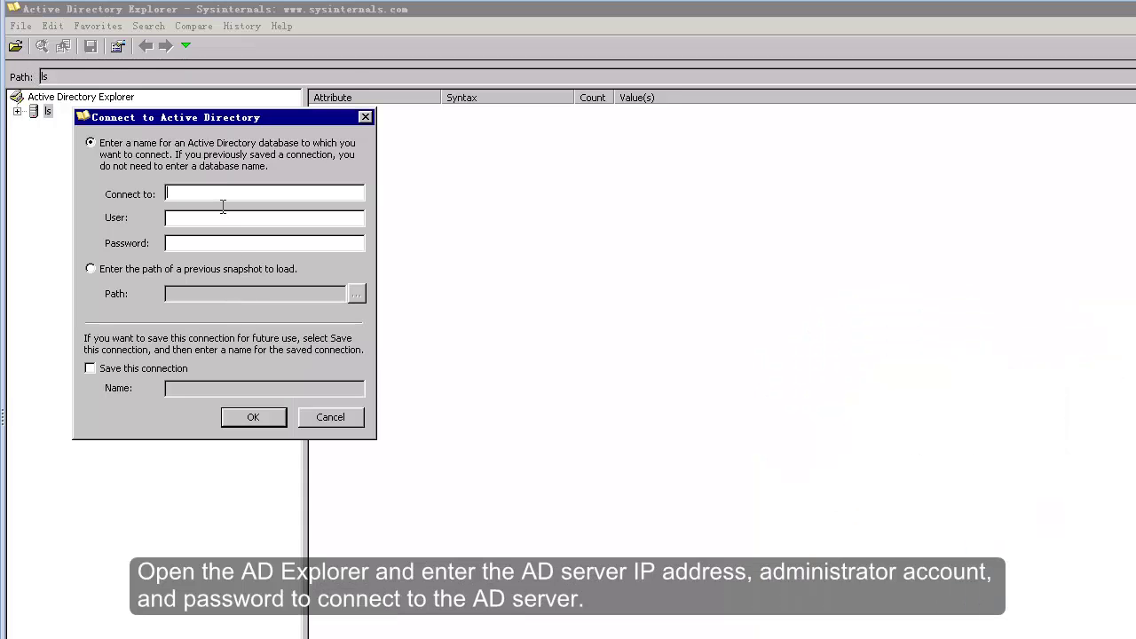
{"action": "type", "text": "4.1.83.157"}
{"action": "type", "text": "Administrator"}
{"action": "left_click", "coordinate": [203, 246]}
{"action": "type", "text": "*********"}
{"action": "left_click", "coordinate": [247, 421]}
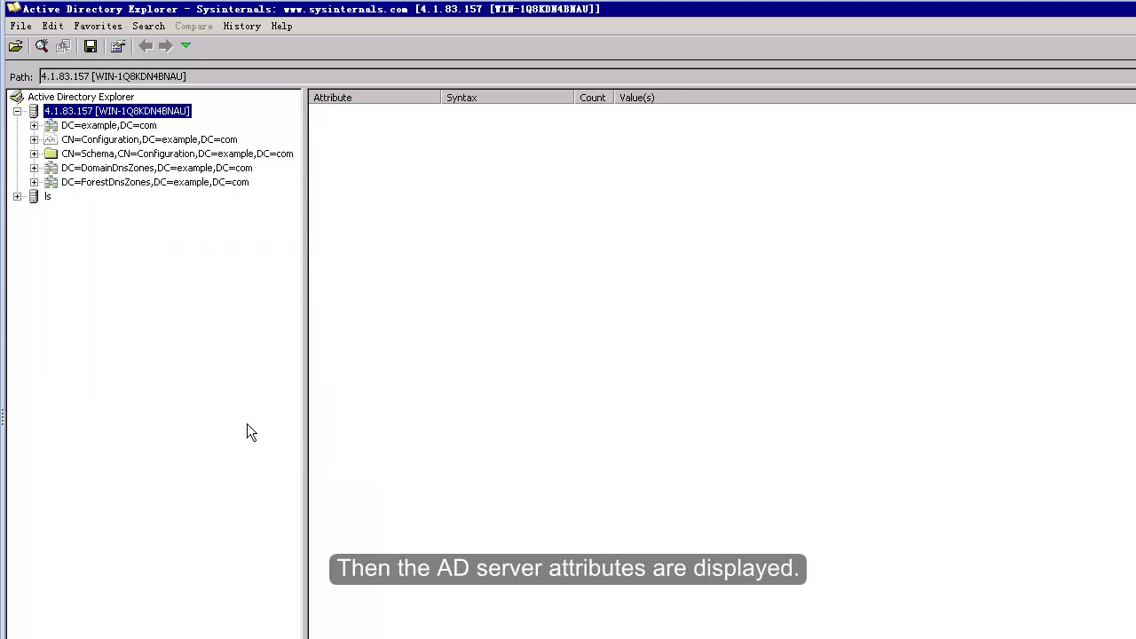
Display the attributes of DC=example,DC=com, then of the test1 user under OU=test
{"action": "left_click", "coordinate": [36, 125]}
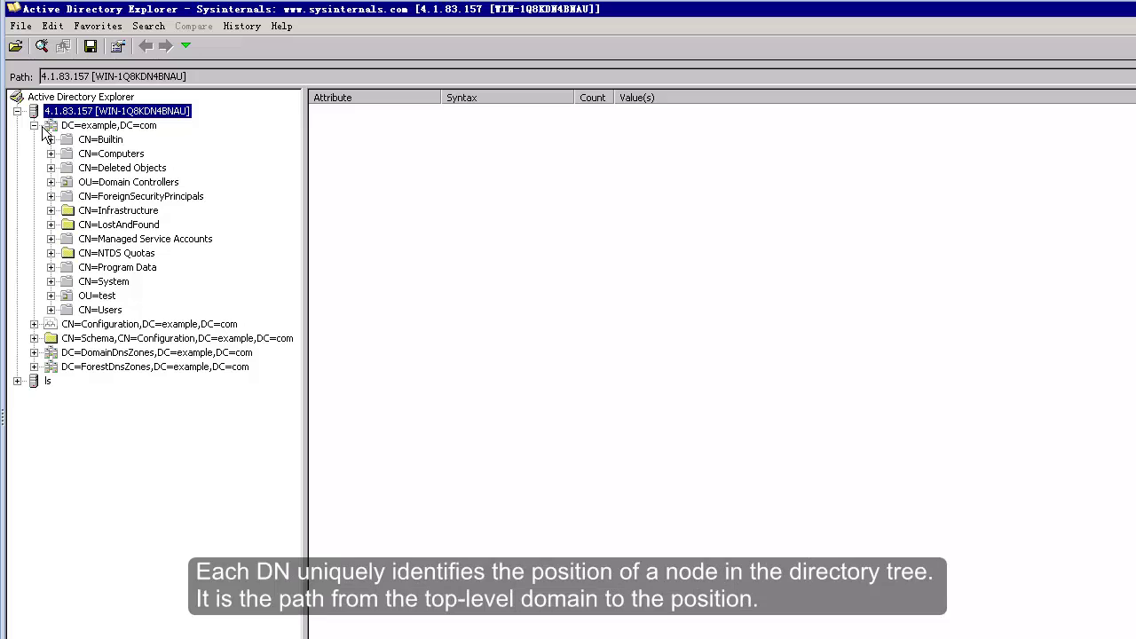
{"action": "left_click", "coordinate": [147, 129]}
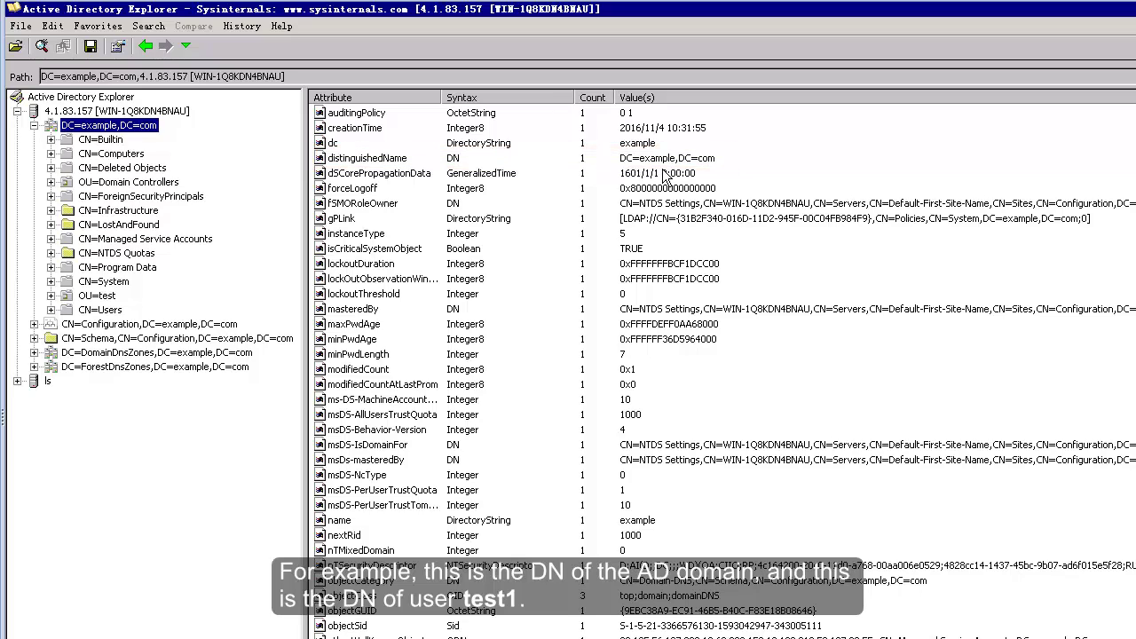
{"action": "left_click", "coordinate": [50, 296]}
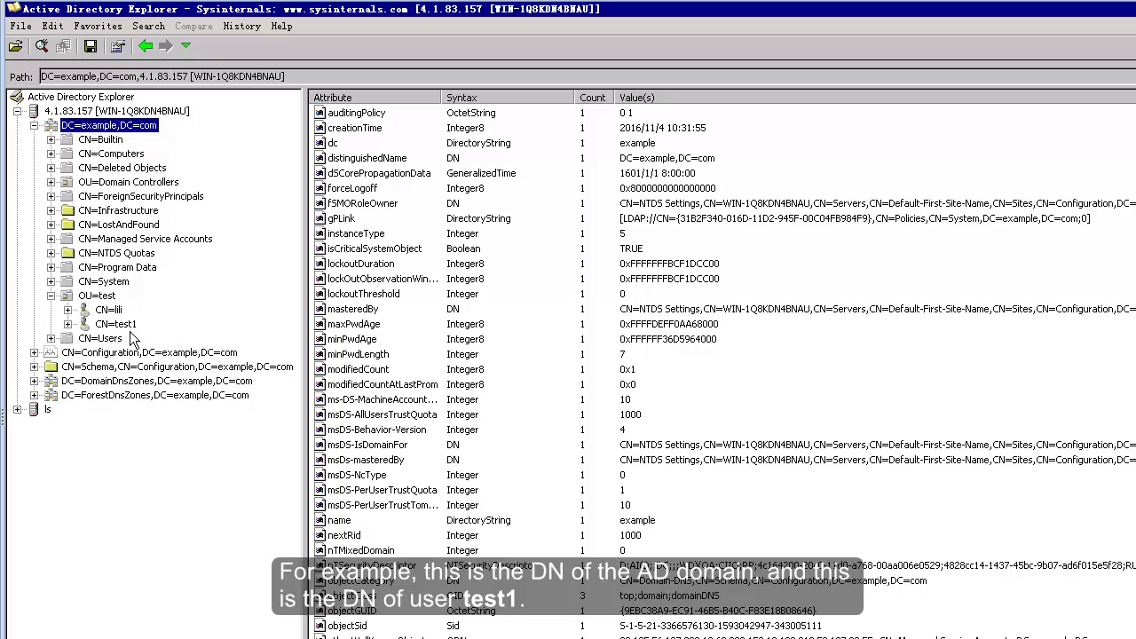
{"action": "left_click", "coordinate": [129, 325]}
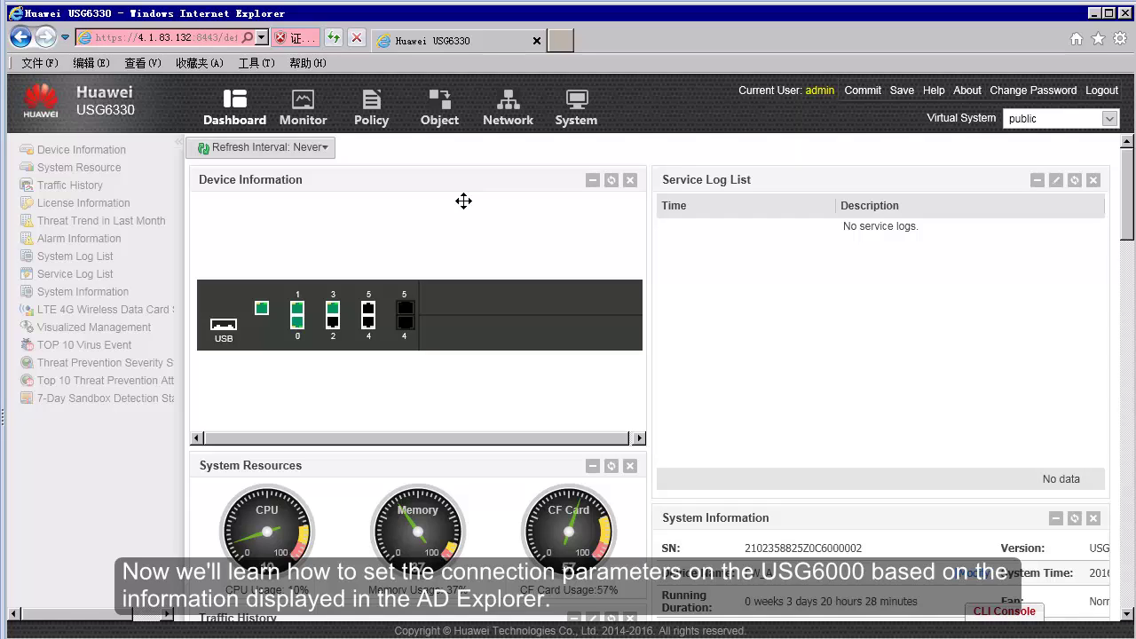
Open Object > Authentication Server > AD and begin adding a new AD server
{"action": "left_click", "coordinate": [453, 125]}
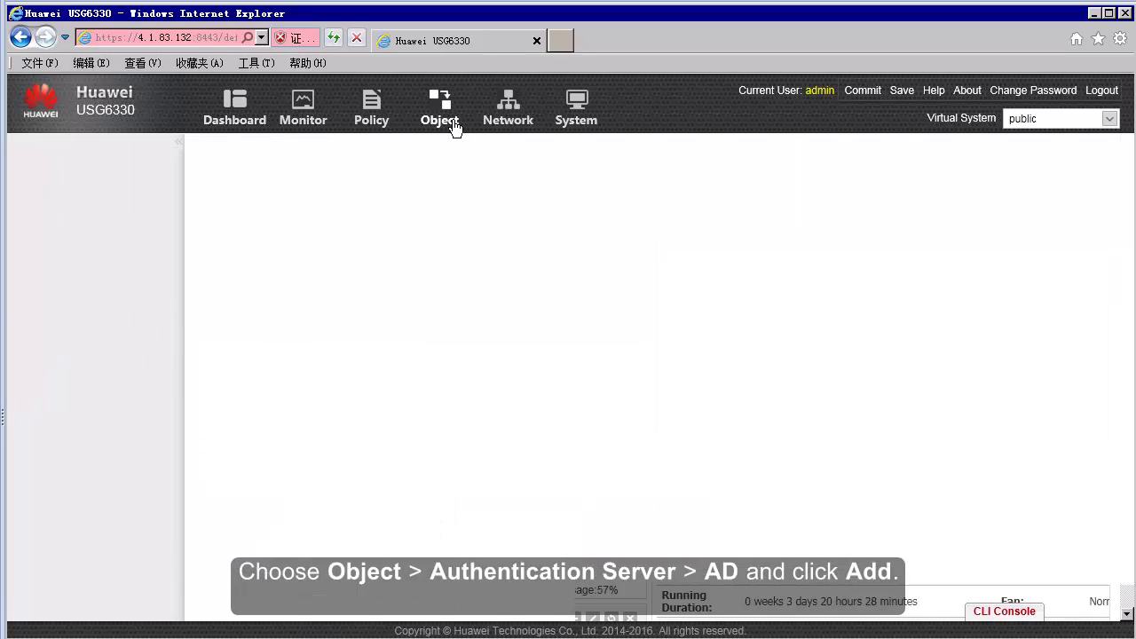
{"action": "left_click", "coordinate": [34, 397]}
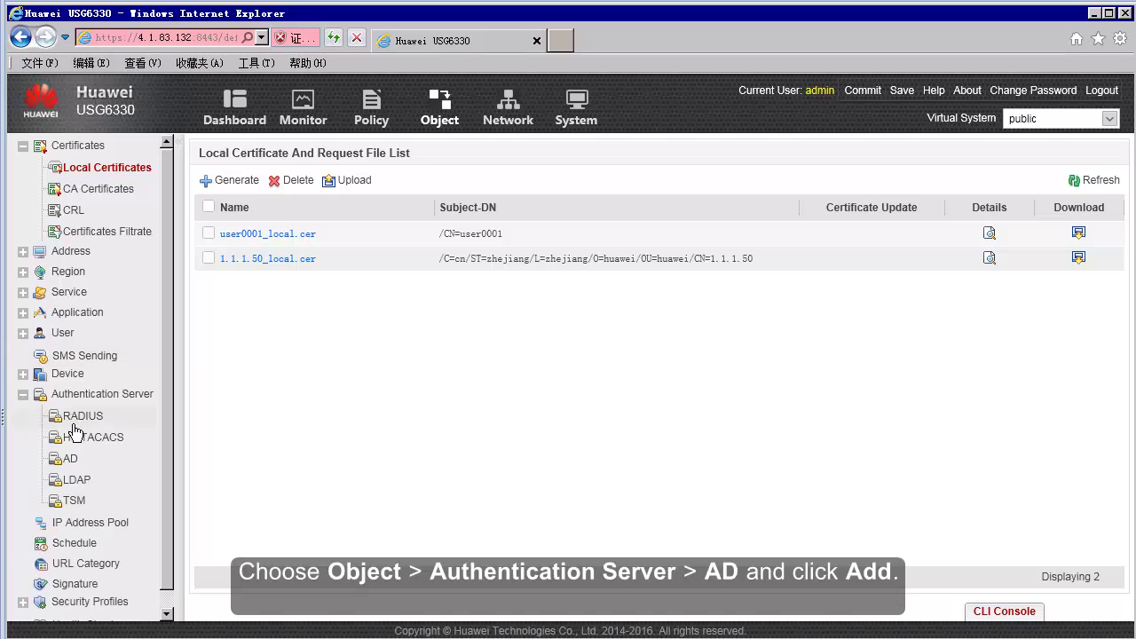
{"action": "left_click", "coordinate": [71, 459]}
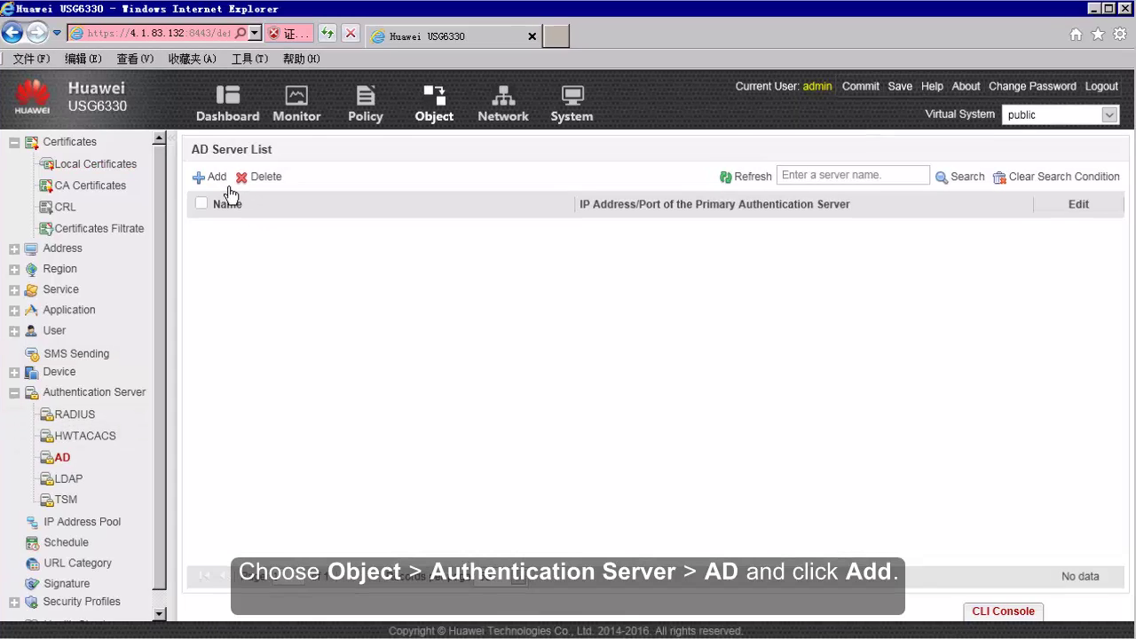
{"action": "left_click", "coordinate": [218, 181]}
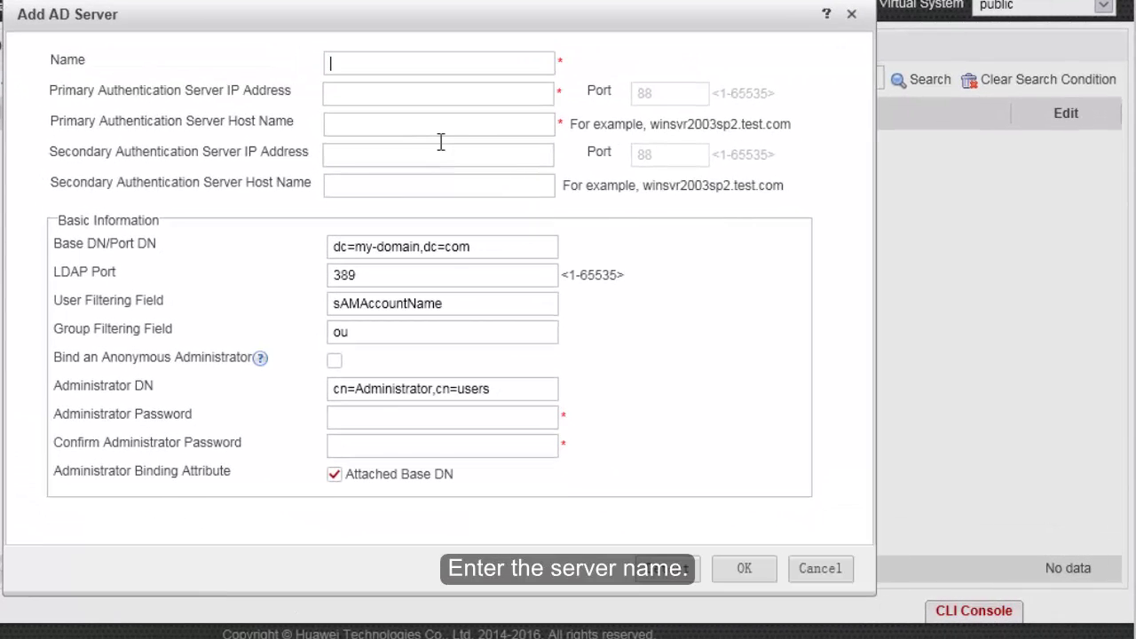
Enter ad-server as name, 4.1.83.157 as primary IP, and paste host WIN-1Q8KDN4BNAU.example.com
{"action": "type", "text": "ad-server"}
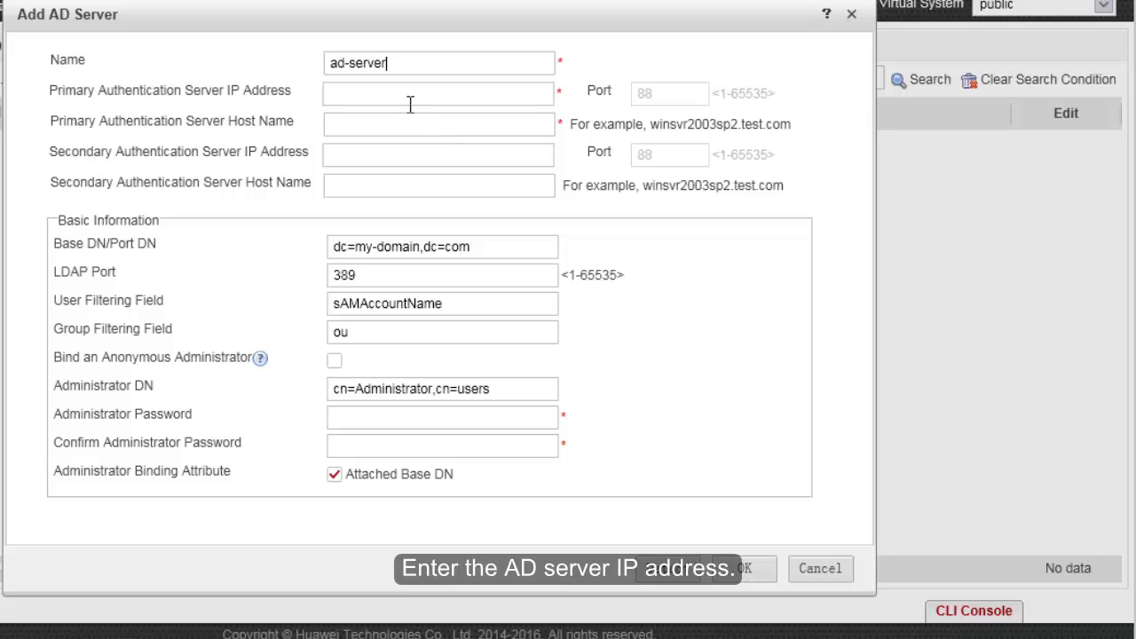
{"action": "left_click", "coordinate": [410, 104]}
{"action": "type", "text": "4.1"}
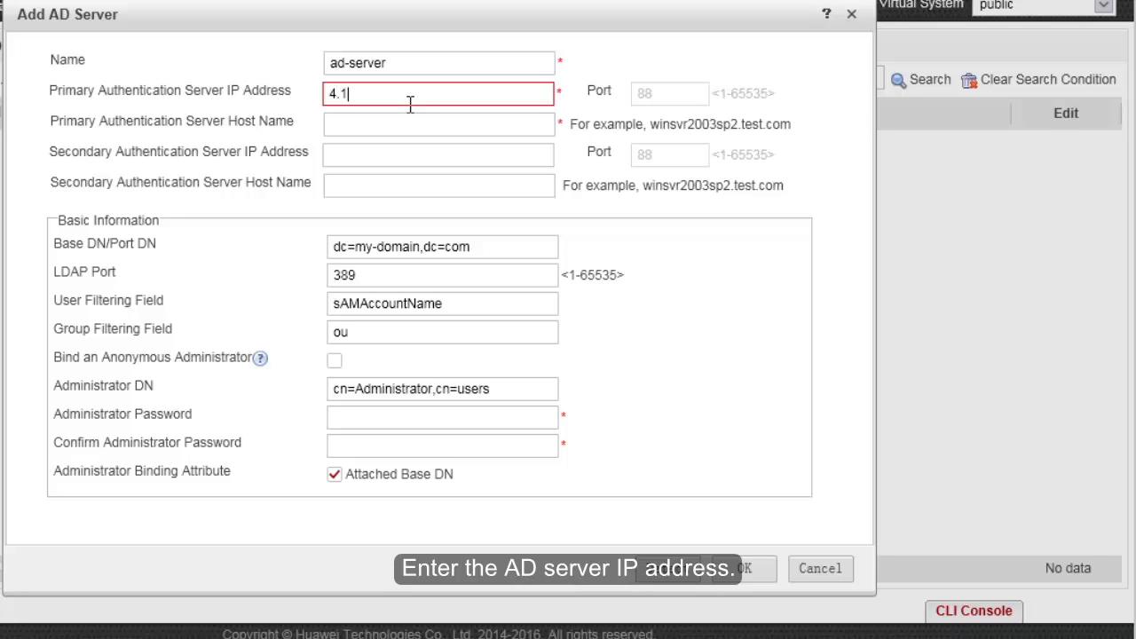
{"action": "type", "text": ".83.15"}
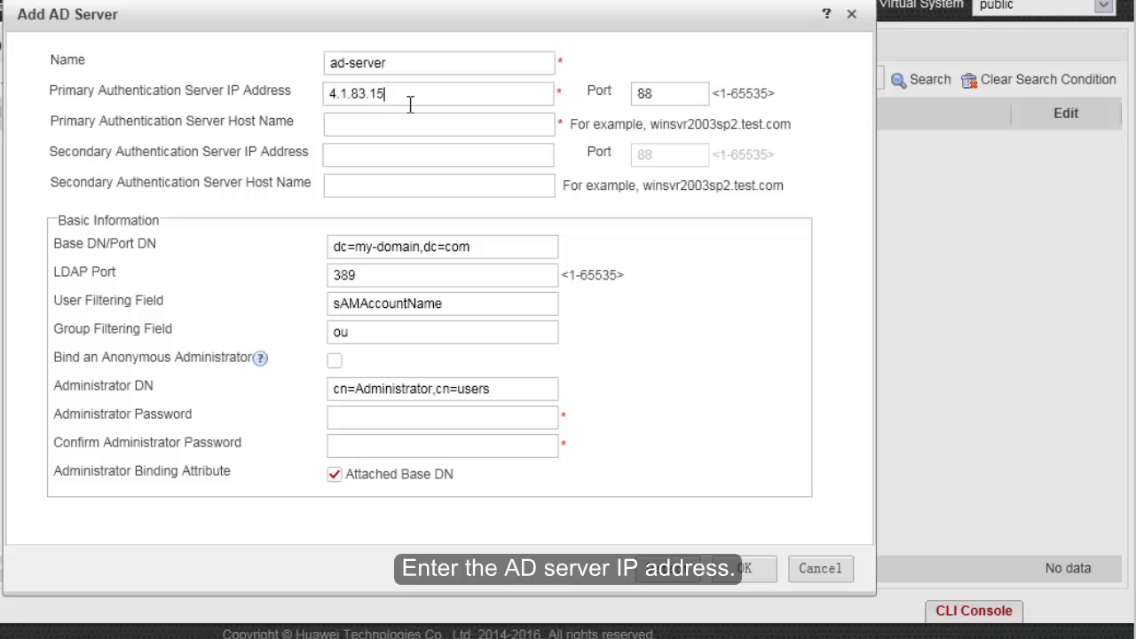
{"action": "type", "text": "7"}
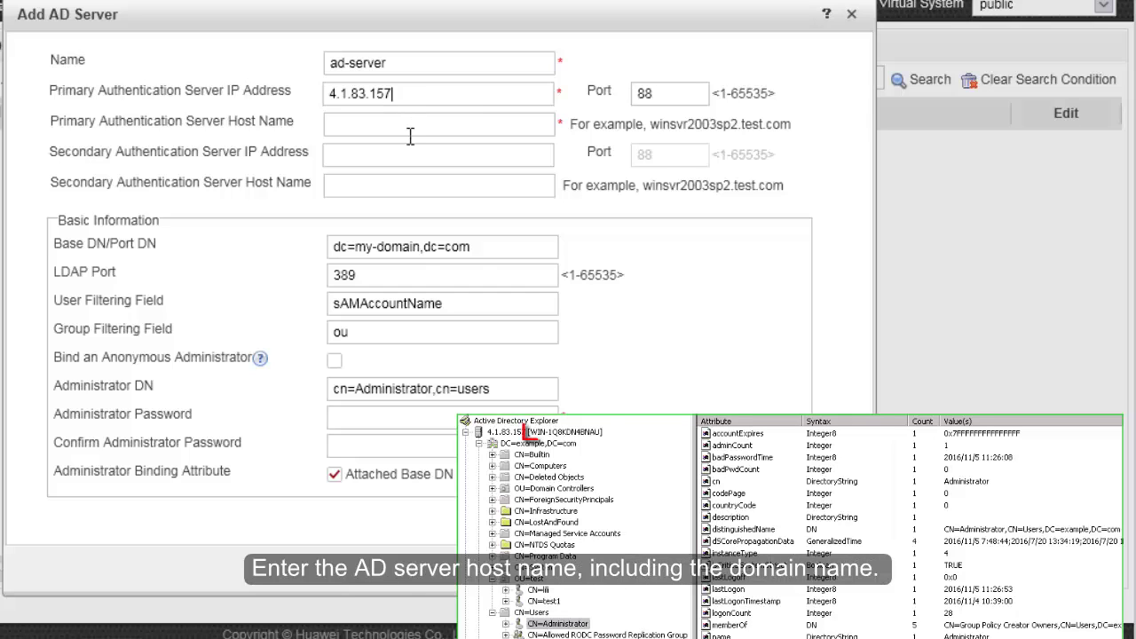
{"action": "left_click", "coordinate": [411, 129]}
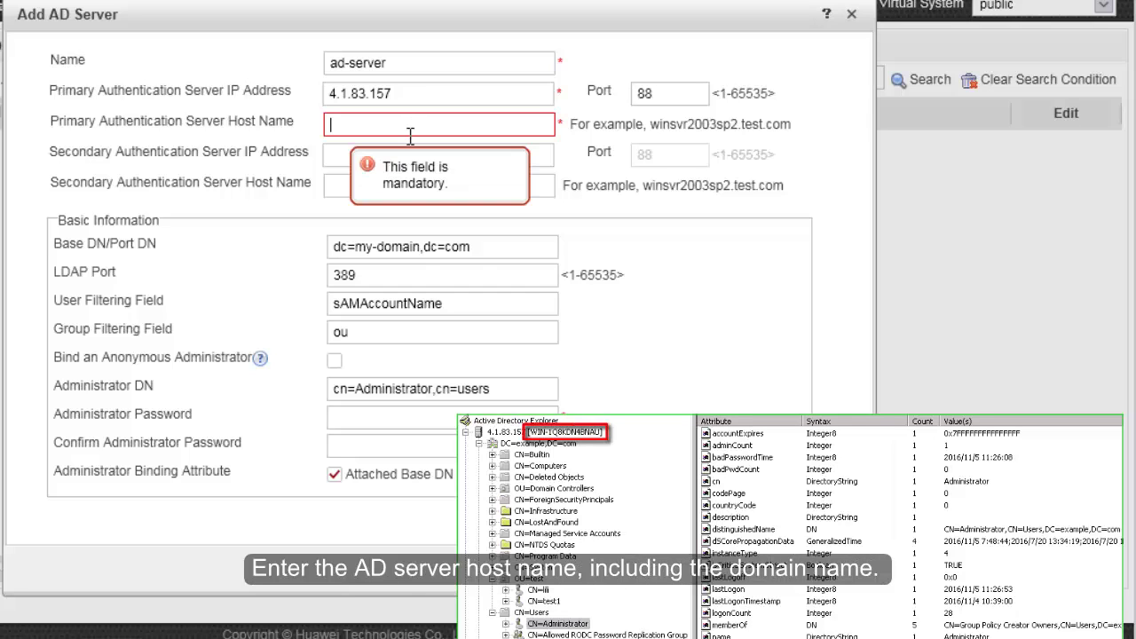
{"action": "type", "text": "WIN-1Q8KDN4BNAU.example.com"}
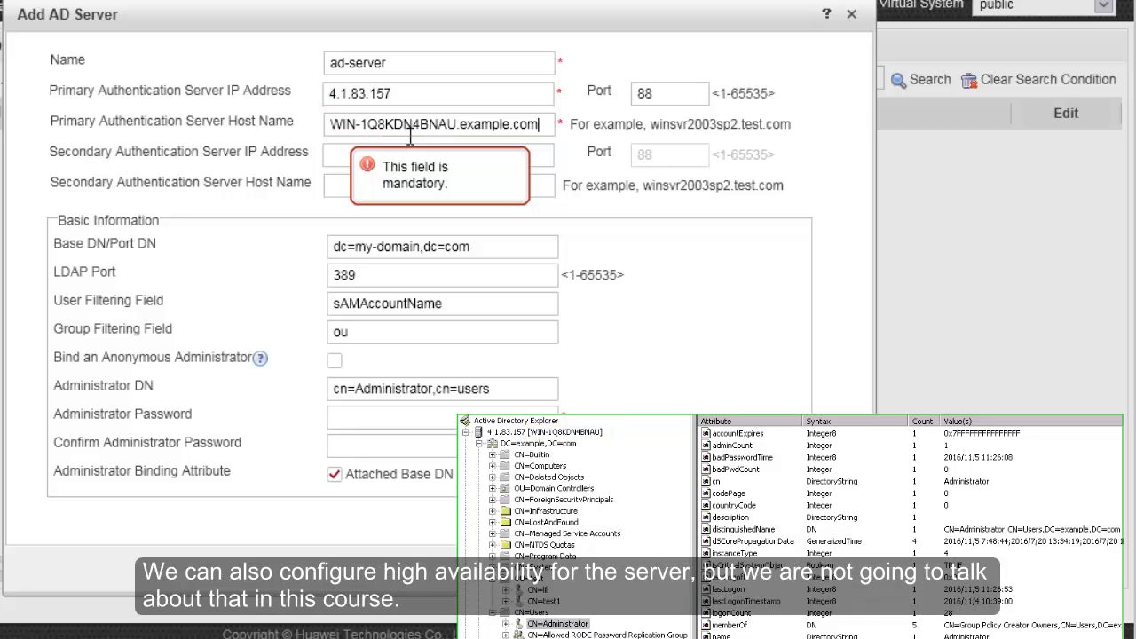
{"action": "left_click", "coordinate": [421, 250]}
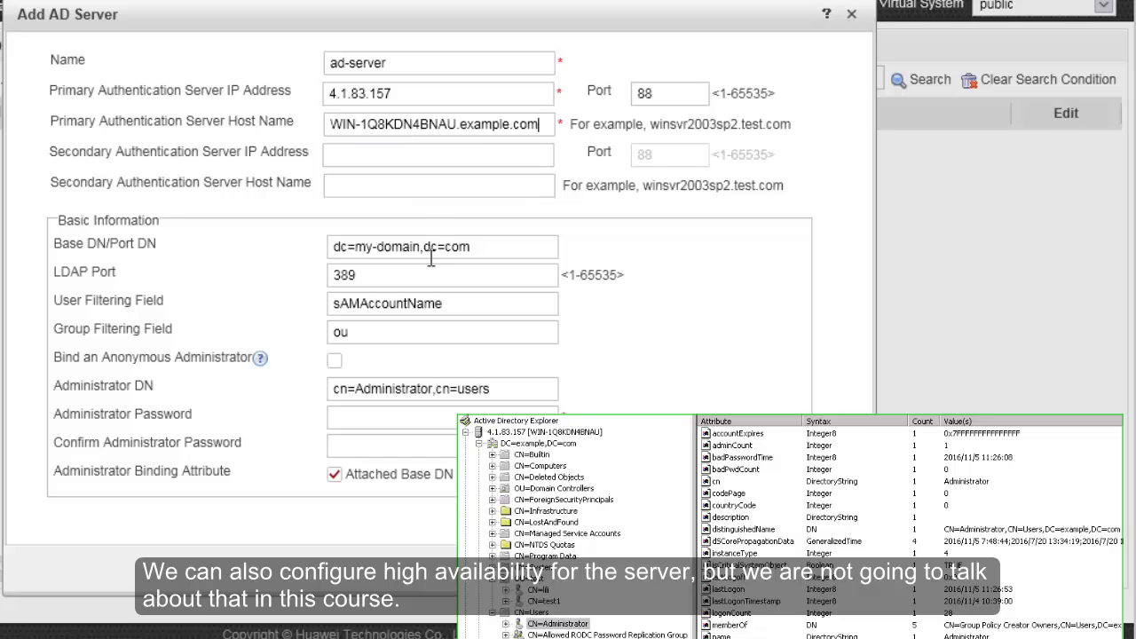
Replace my-domain with example so the base DN reads dc=example,dc=com
{"action": "key", "text": "BackSpace"}
{"action": "key", "text": "BackSpace"}
{"action": "key", "text": "BackSpace"}
{"action": "key", "text": "BackSpace"}
{"action": "key", "text": "BackSpace"}
{"action": "key", "text": "BackSpace"}
{"action": "key", "text": "BackSpace"}
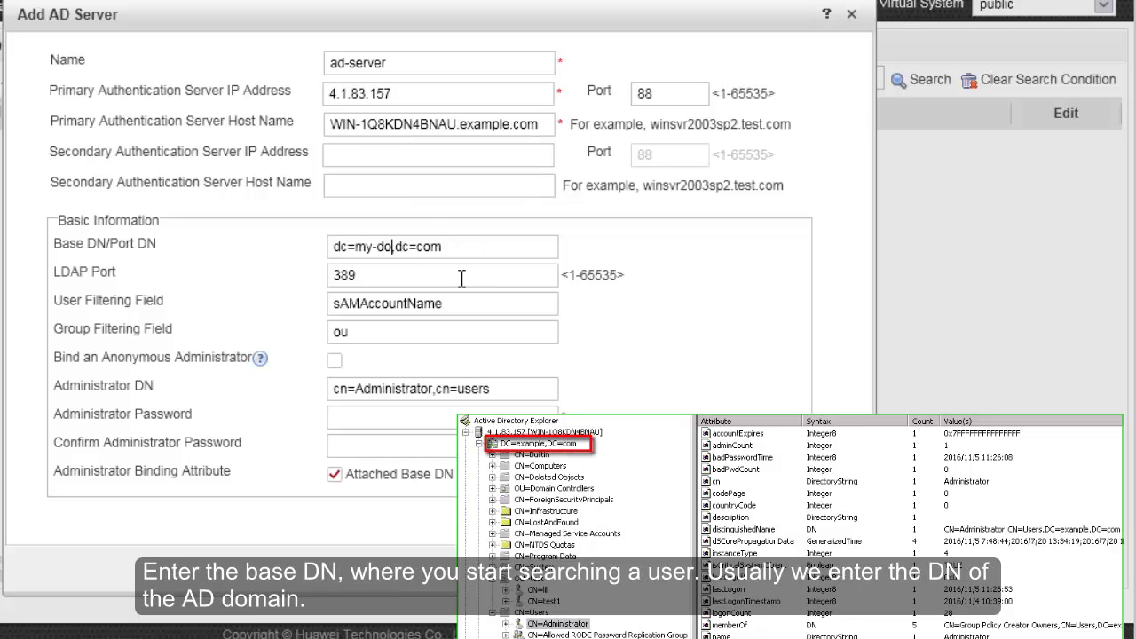
{"action": "key", "text": "BackSpace"}
{"action": "key", "text": "BackSpace"}
{"action": "type", "text": "example"}
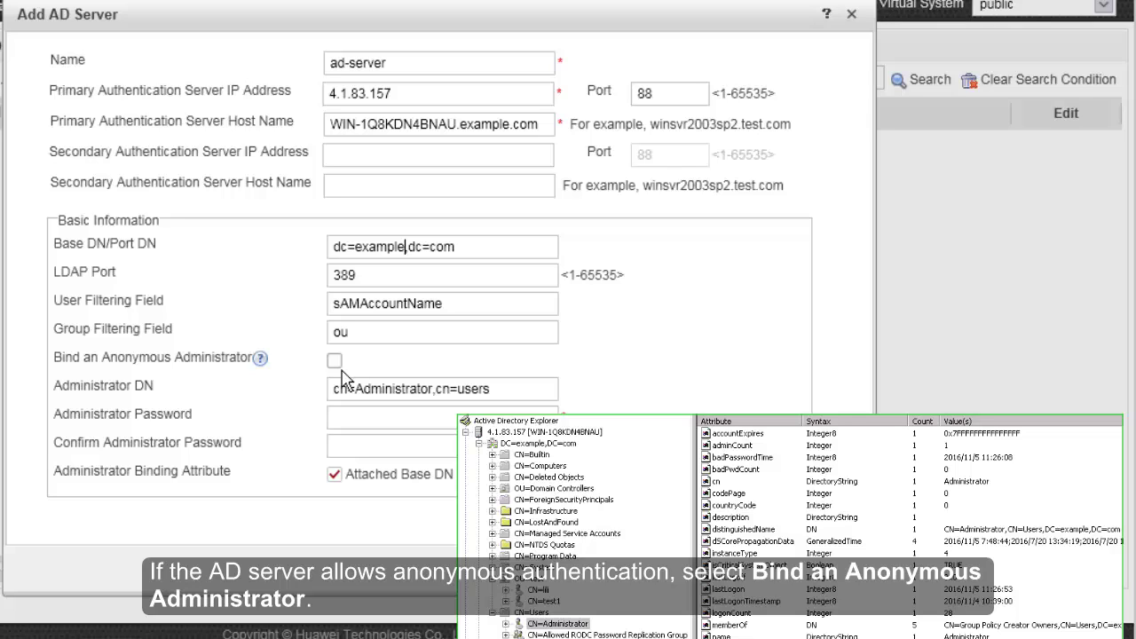
Toggle anonymous binding on and back off, then enter and confirm the administrator password
{"action": "left_click", "coordinate": [341, 369]}
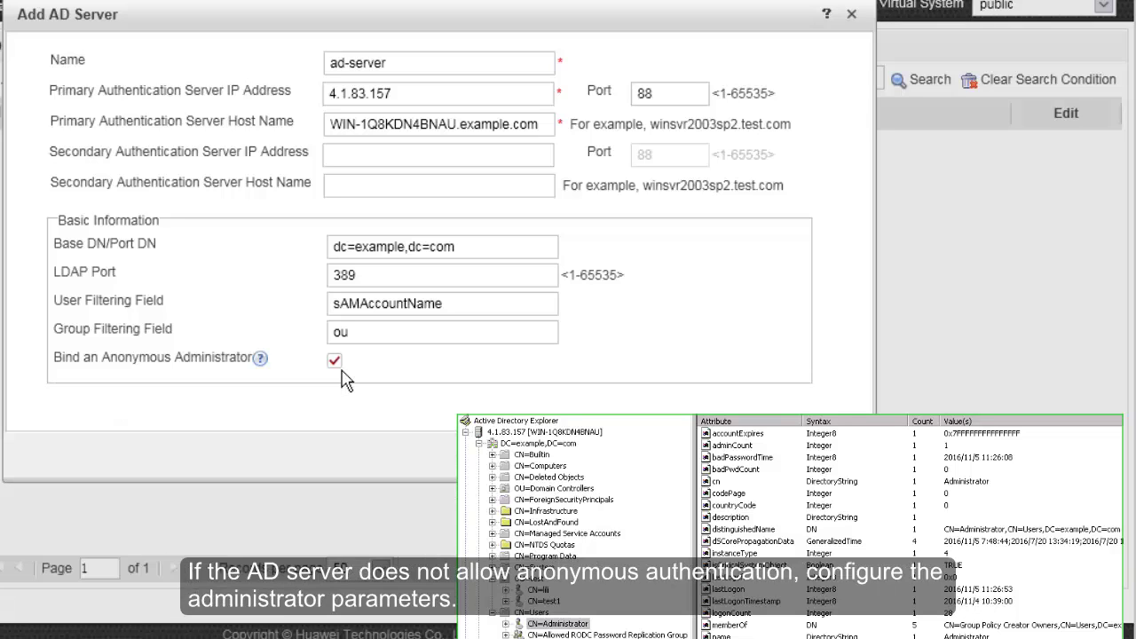
{"action": "left_click", "coordinate": [341, 369]}
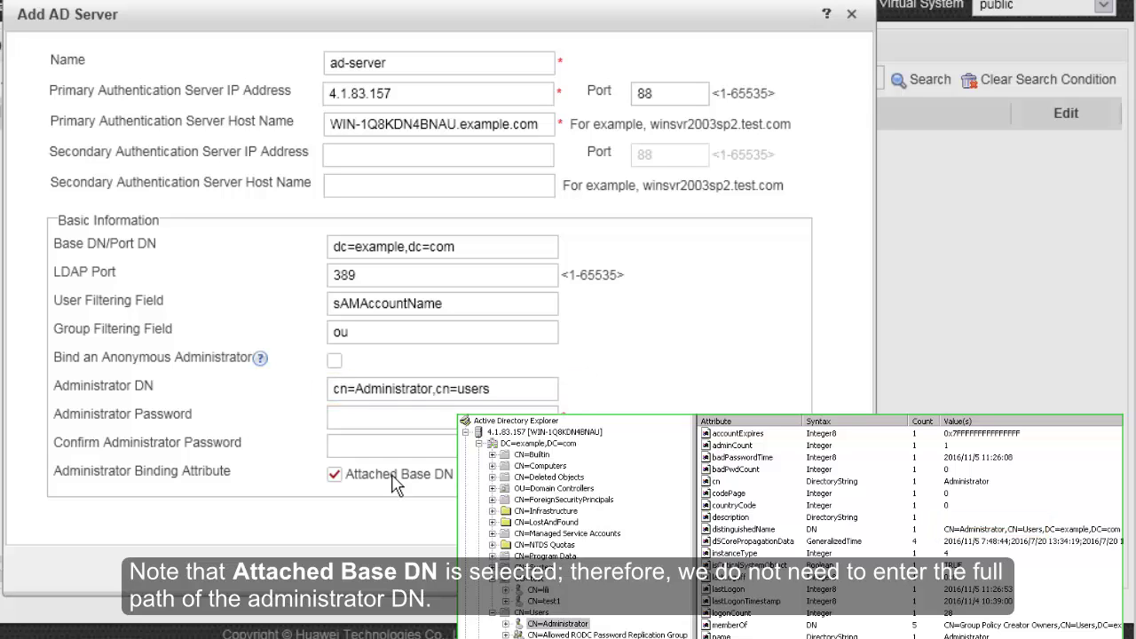
{"action": "left_click", "coordinate": [401, 431]}
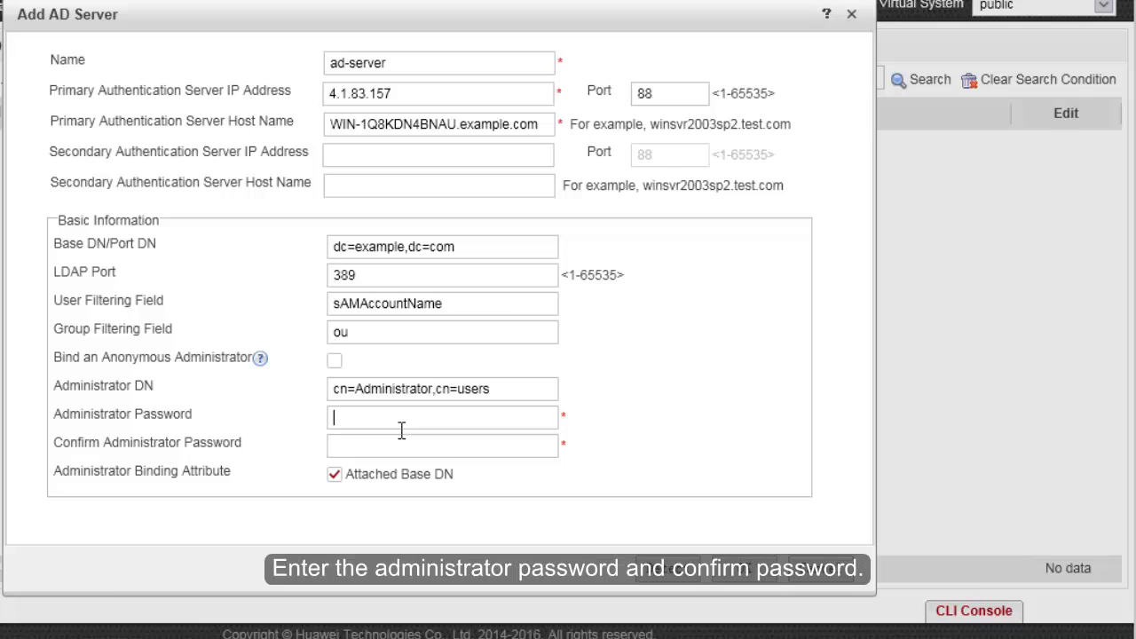
{"action": "type", "text": "Admin@123"}
{"action": "left_click", "coordinate": [390, 453]}
{"action": "type", "text": "Admin@1"}
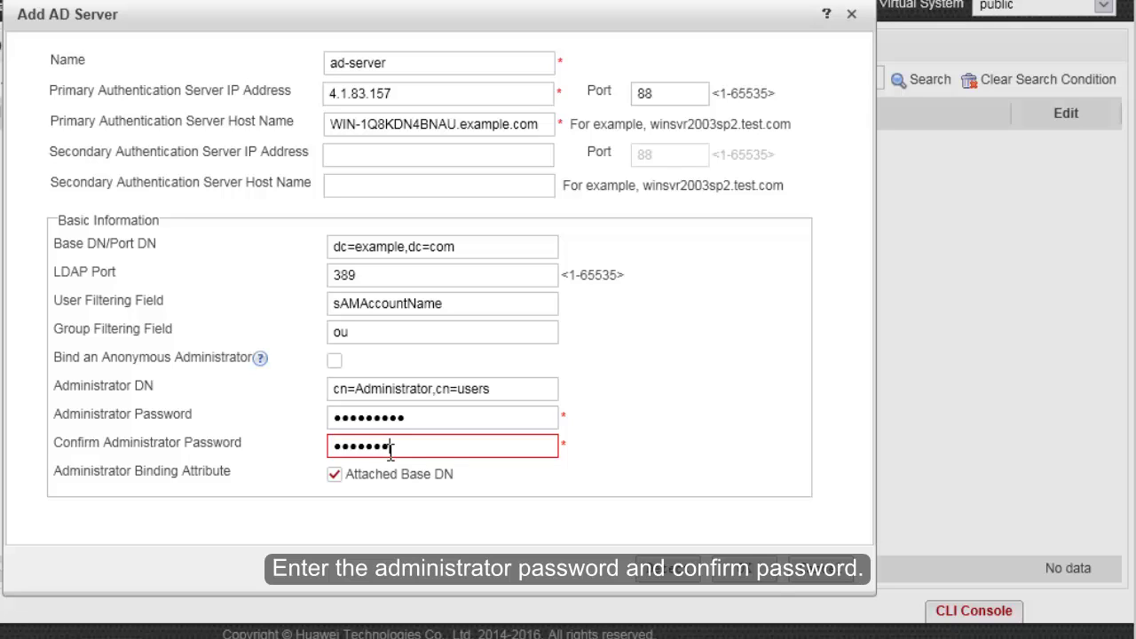
{"action": "type", "text": "23"}
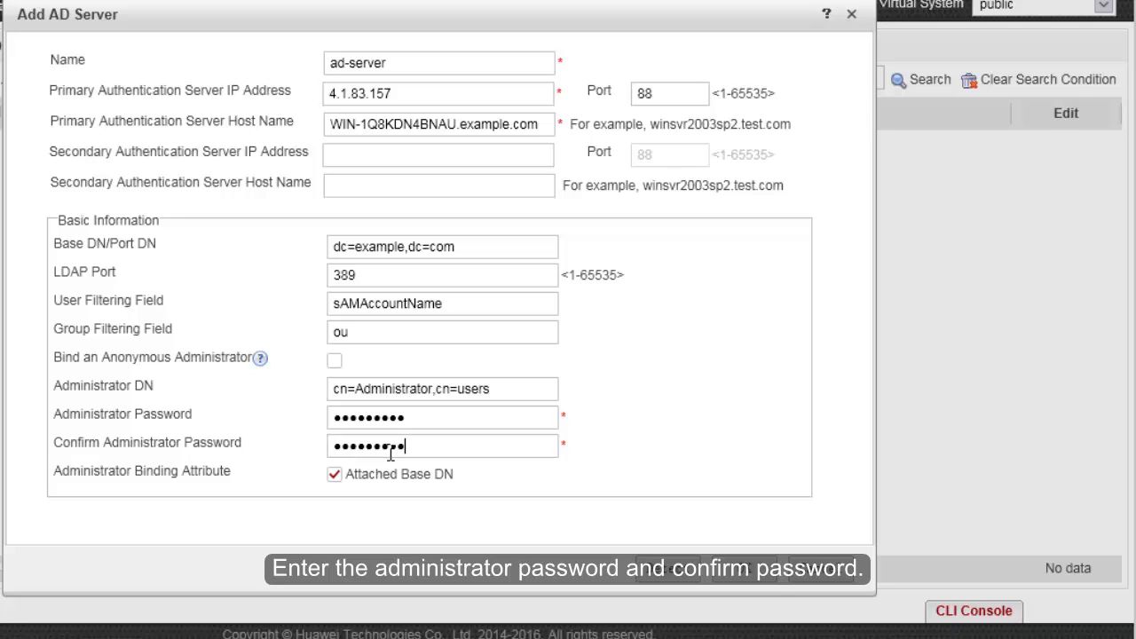
Run Detection on ad-server using test account test1 and its password
{"action": "left_click", "coordinate": [673, 582]}
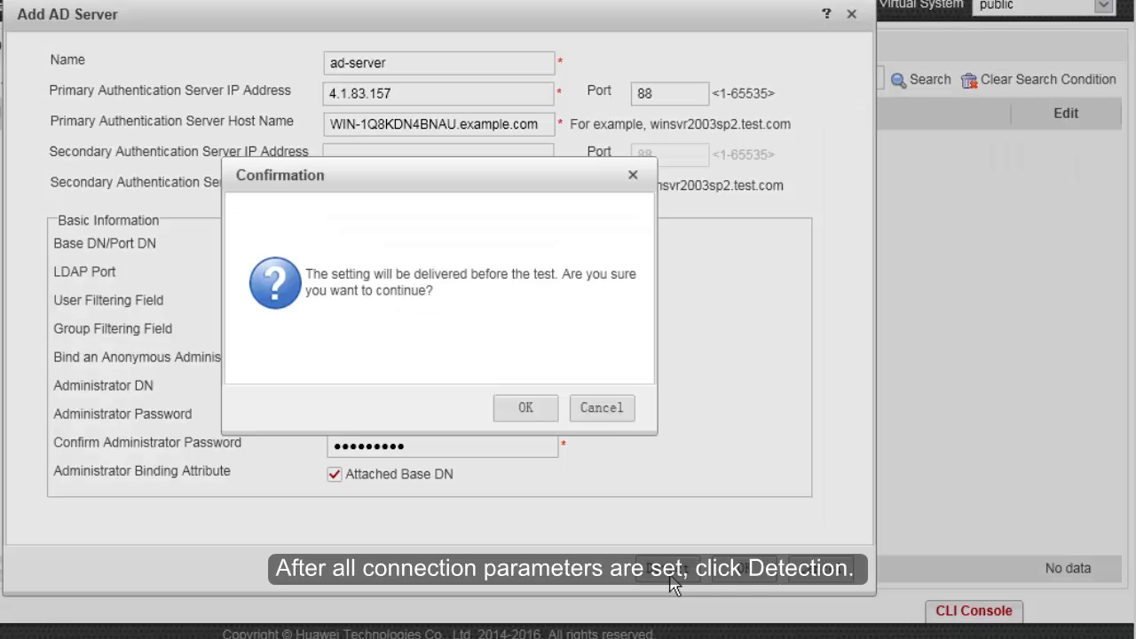
{"action": "left_click", "coordinate": [543, 410]}
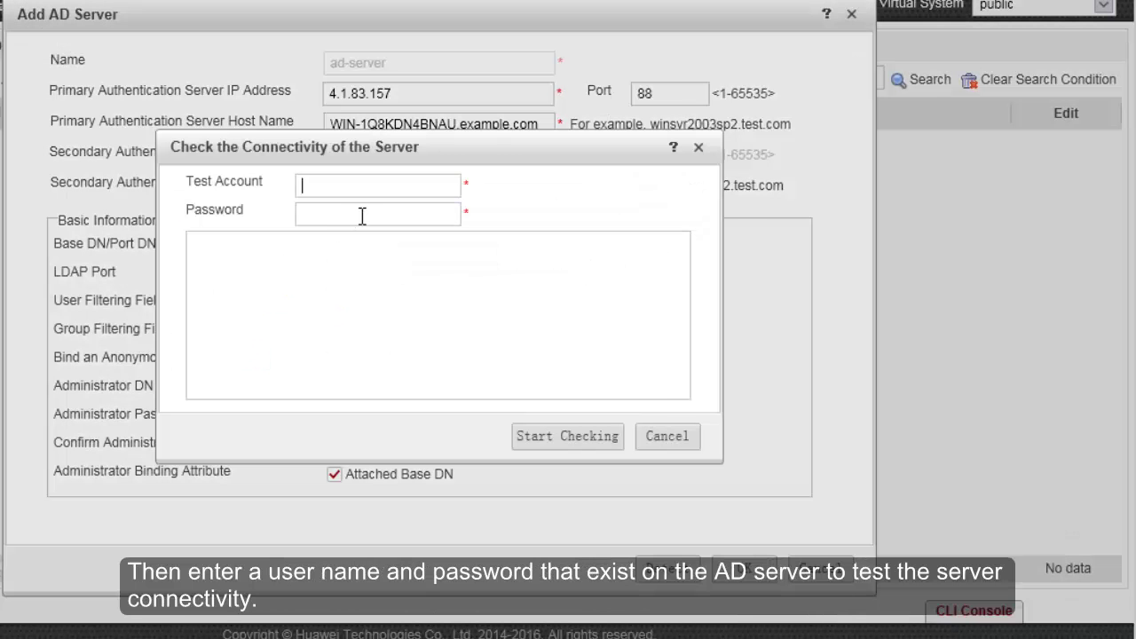
{"action": "type", "text": "test1"}
{"action": "left_click", "coordinate": [363, 220]}
{"action": "type", "text": "test@1234"}
{"action": "left_click", "coordinate": [572, 444]}
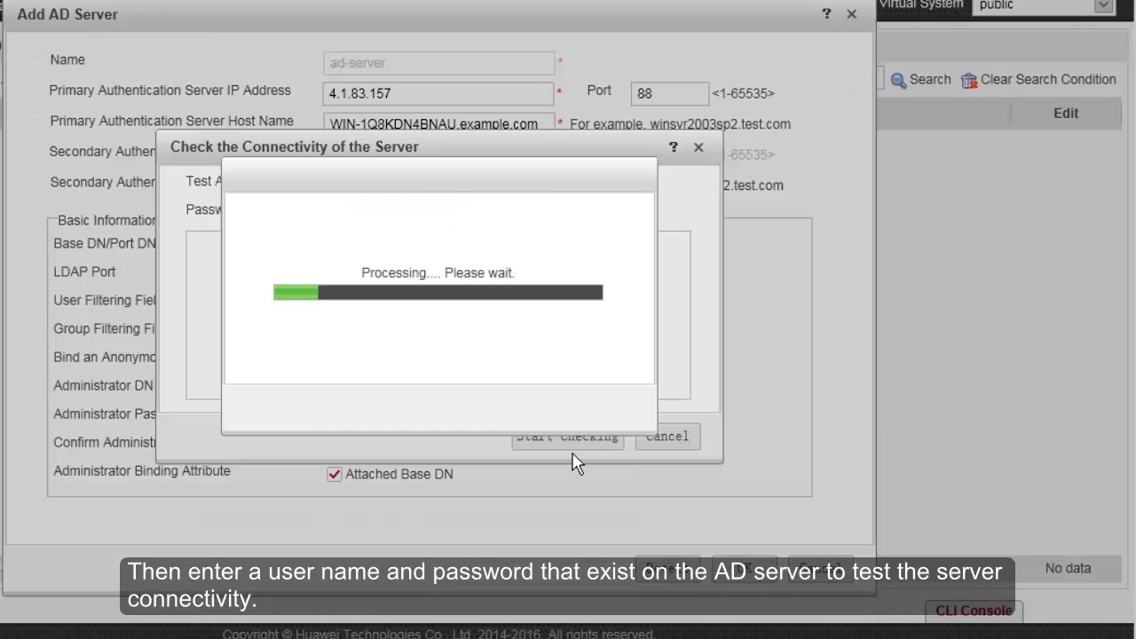